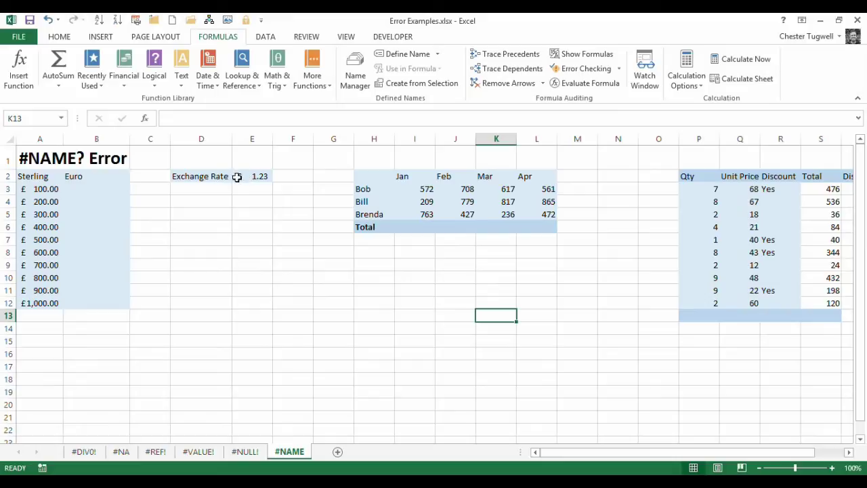
Enter a trial =A3*E2 conversion in B3, then clear B3 again
click(97, 188)
text(=)
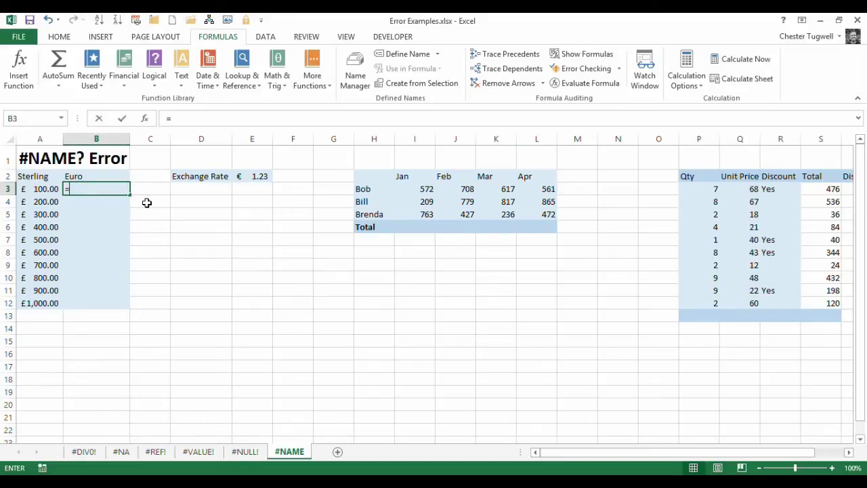
click(43, 188)
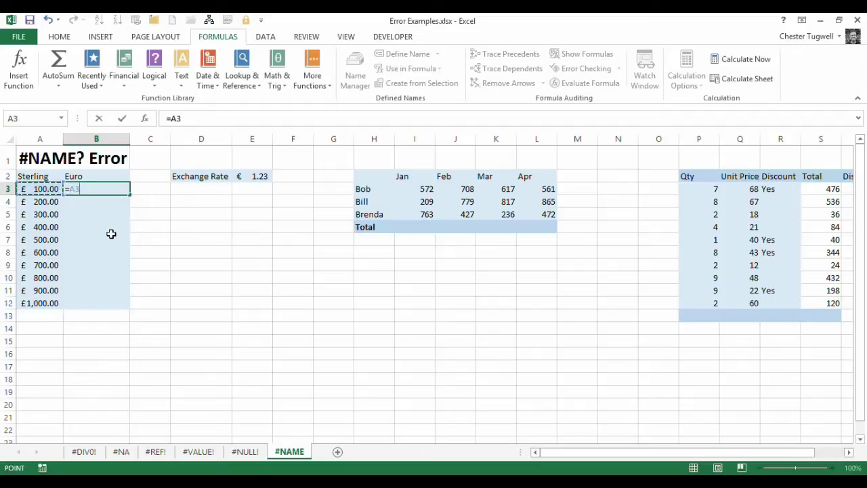
text(*)
click(263, 176)
key(Return)
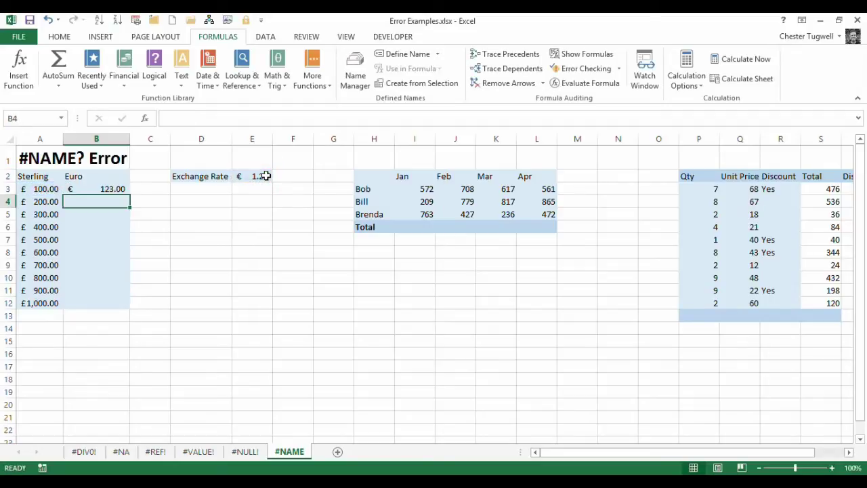
click(117, 189)
key(Delete)
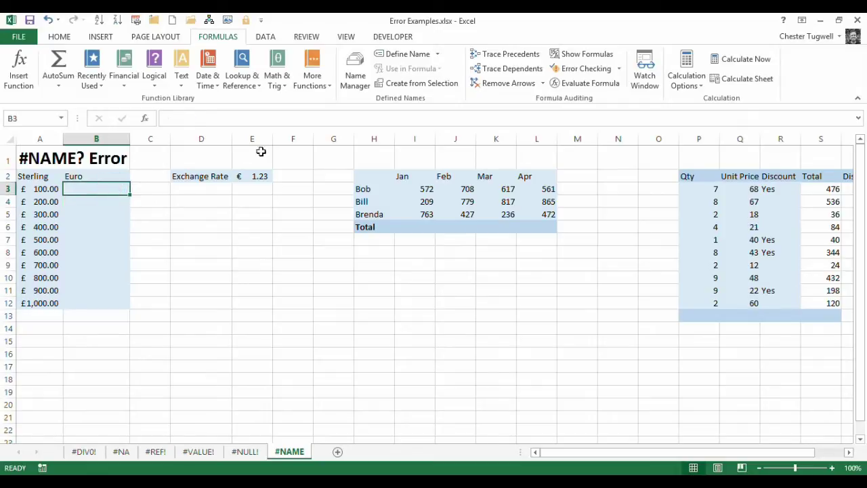
Name the exchange rate cell E2 'rate' in the Name Box
click(264, 174)
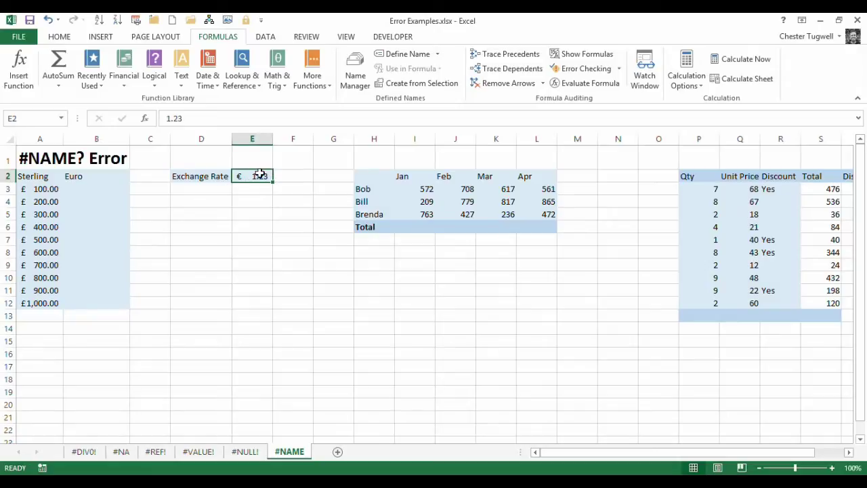
click(19, 120)
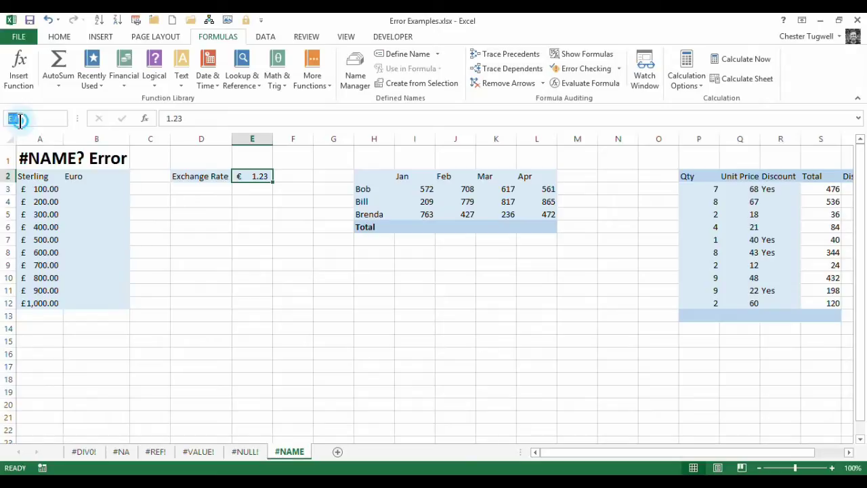
text(rate)
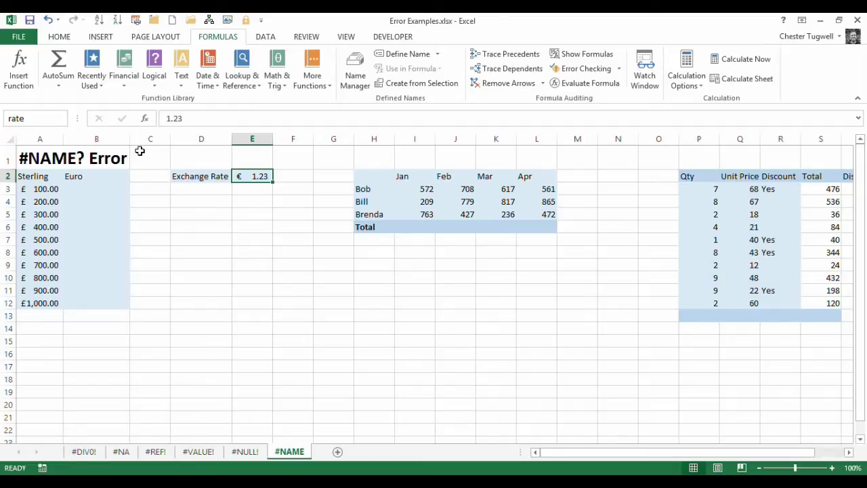
key(Return)
Test =A3*rate in B3 by picking the name from autocomplete, then clear B3
click(103, 189)
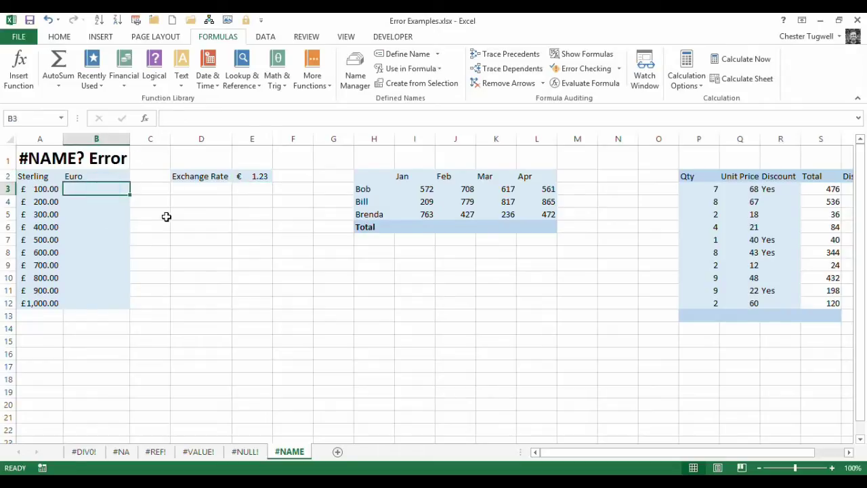
text(=)
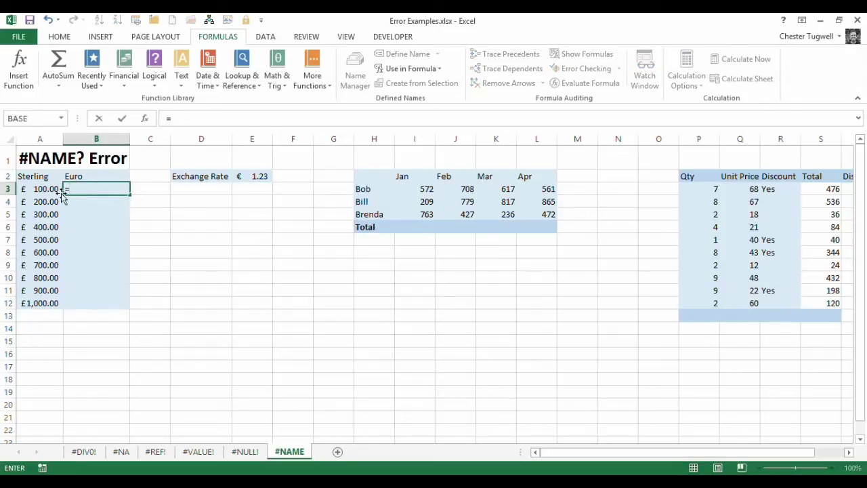
click(43, 189)
text(*)
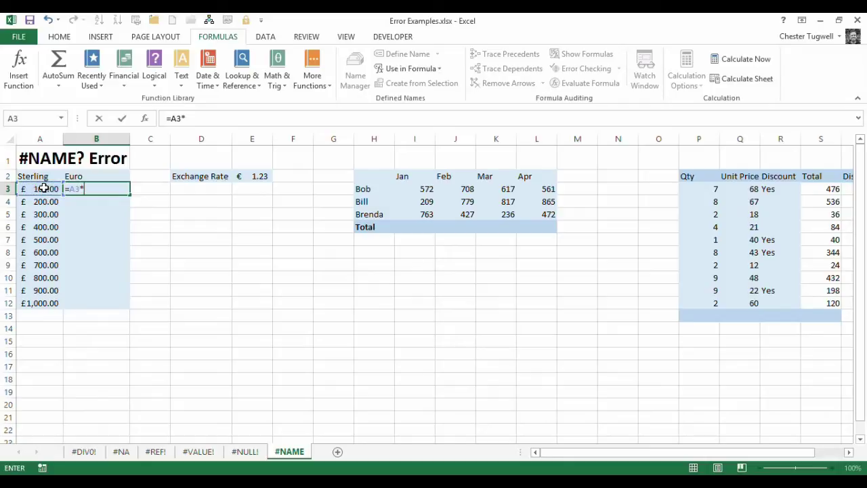
text(ra)
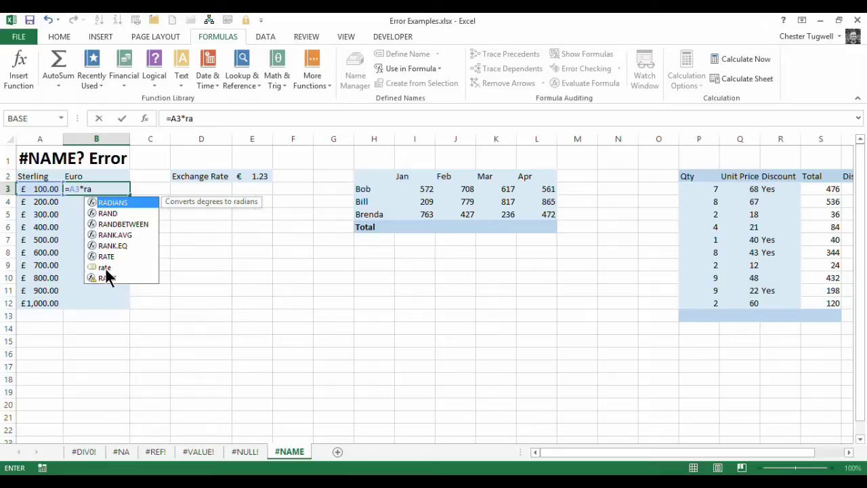
double_click(102, 268)
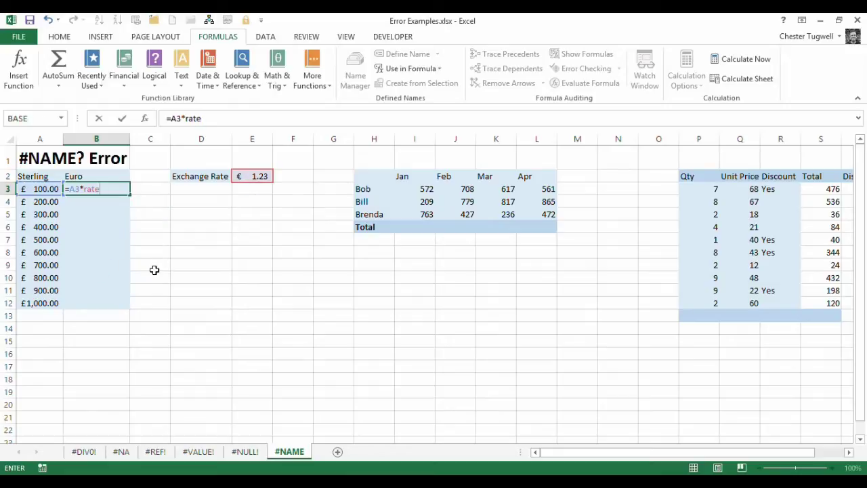
key(ctrl+Return)
key(Return)
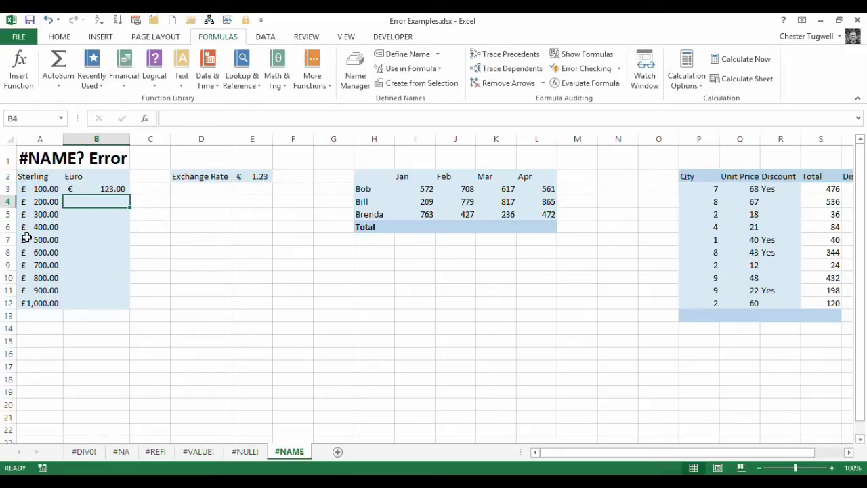
click(101, 189)
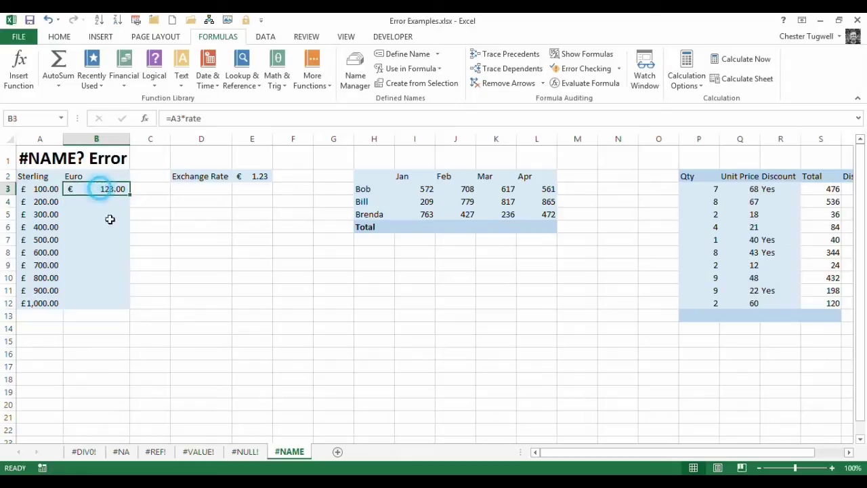
key(Delete)
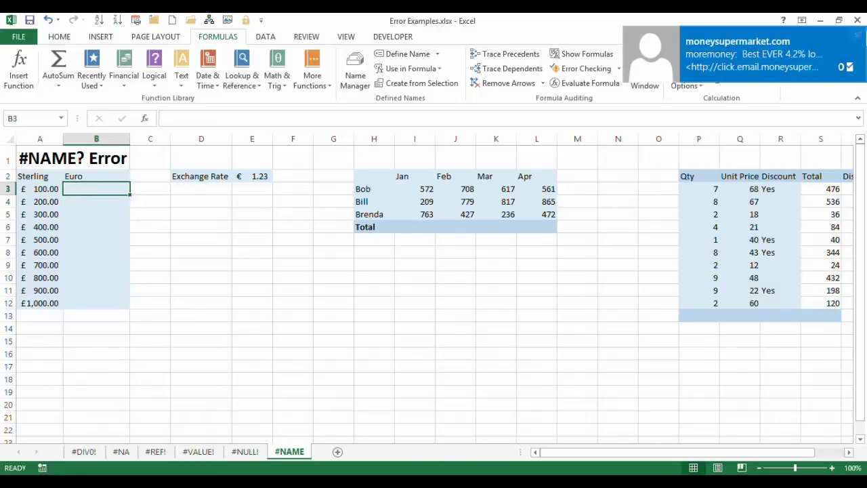
Enter the misspelt =A3*rates in B3 to produce a #NAME? error
text(=)
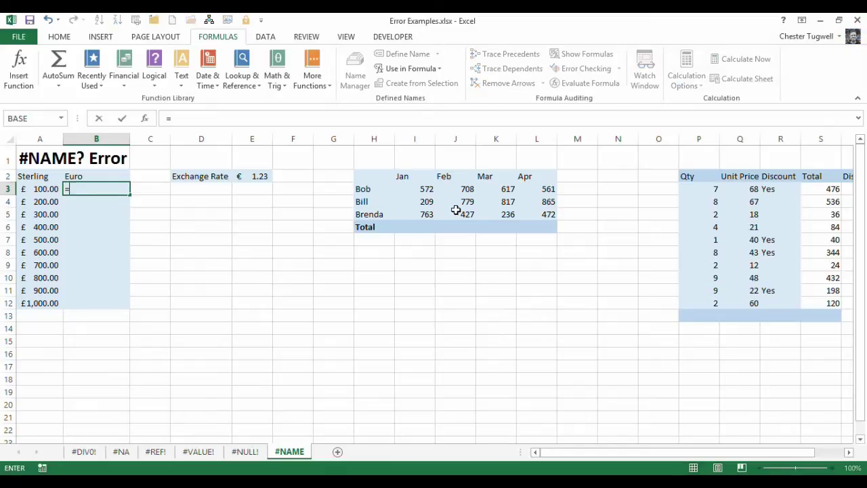
click(36, 192)
text(+)
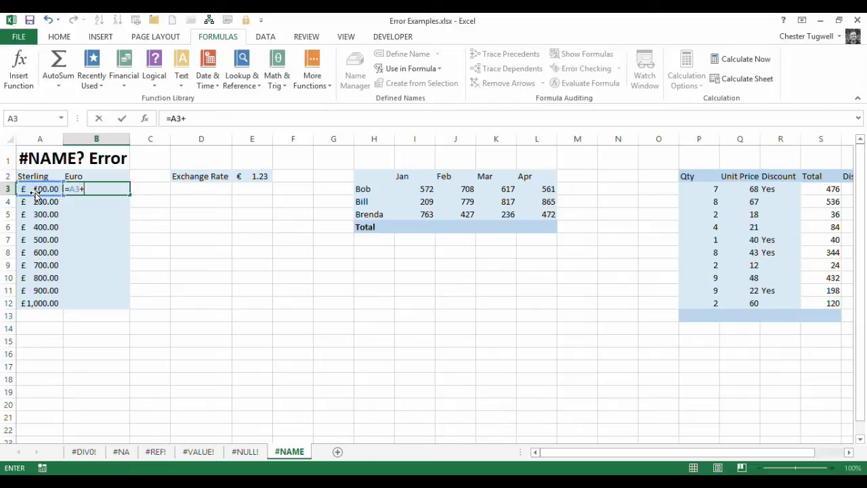
key(BackSpace)
text(*rates)
key(Return)
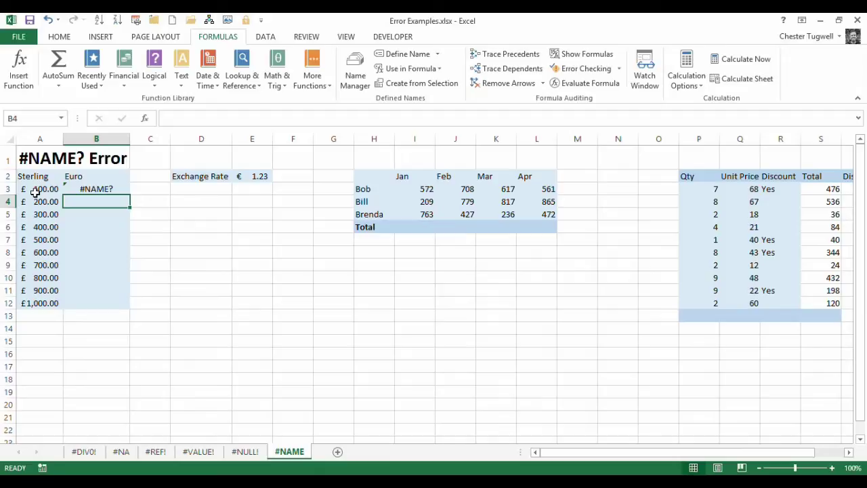
Correct B3's formula to =A3*rate in the formula bar, showing € 123.00
click(96, 189)
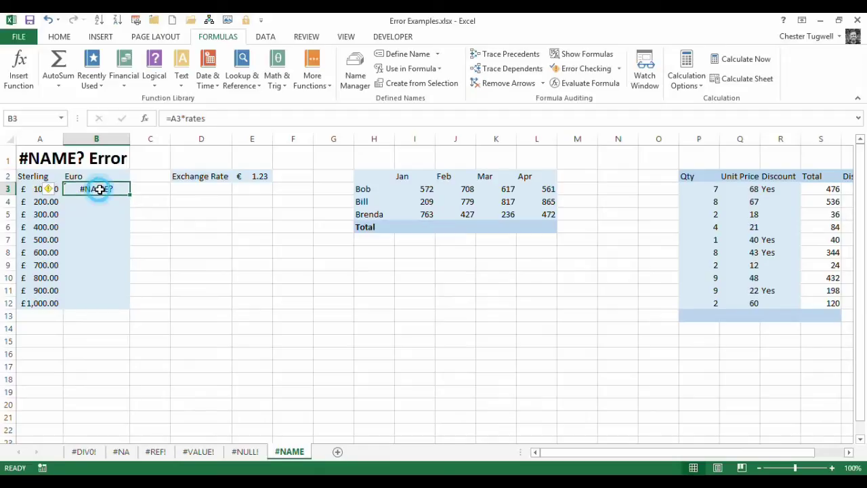
click(219, 116)
key(BackSpace)
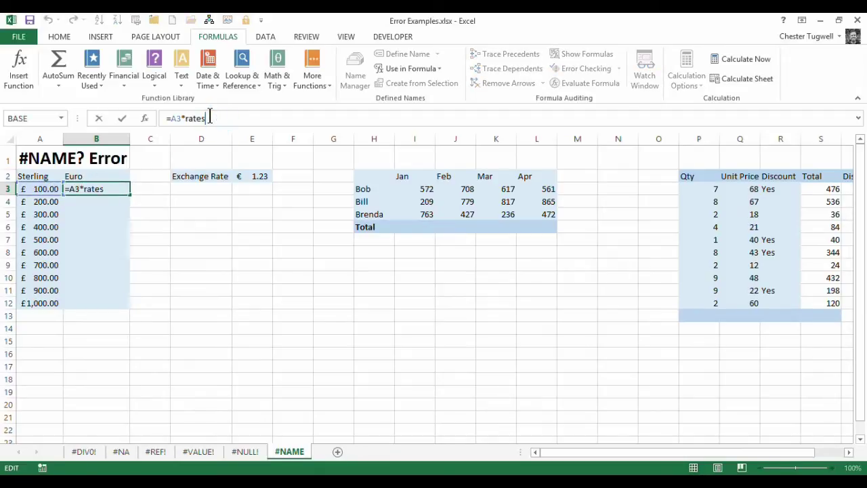
key(Return)
click(106, 189)
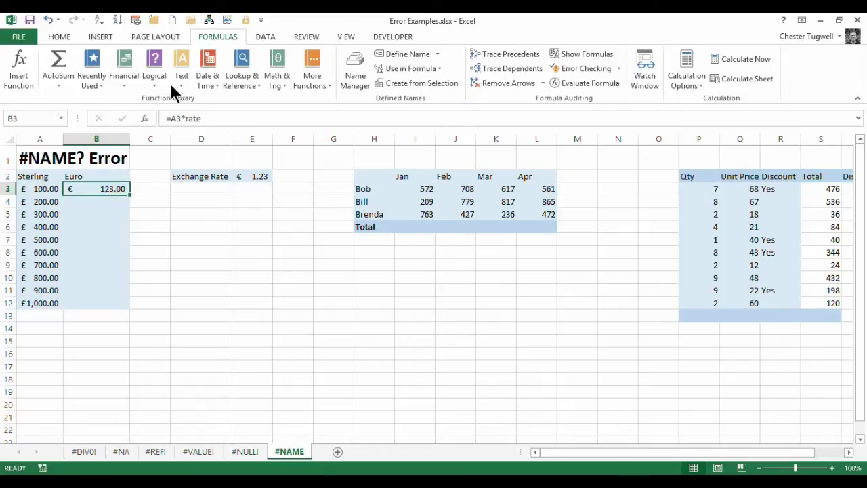
Delete the defined name 'rate' in the Name Manager, so B3's =A3*rate returns #NAME?
click(62, 118)
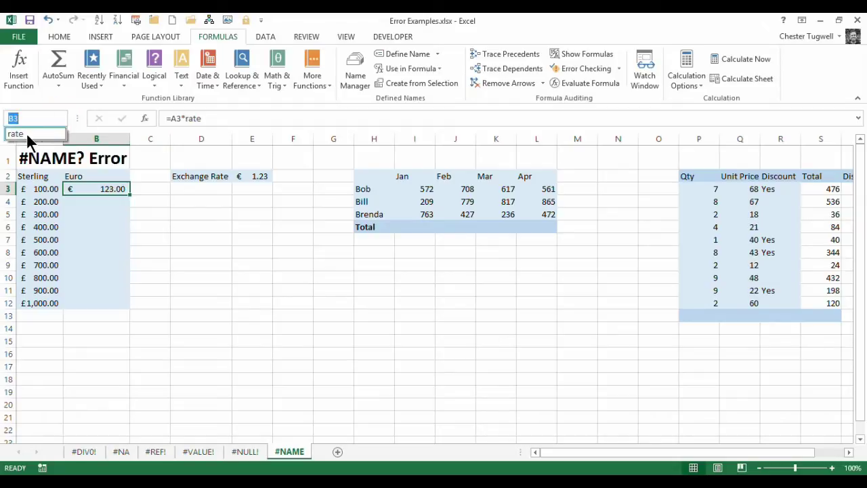
click(203, 35)
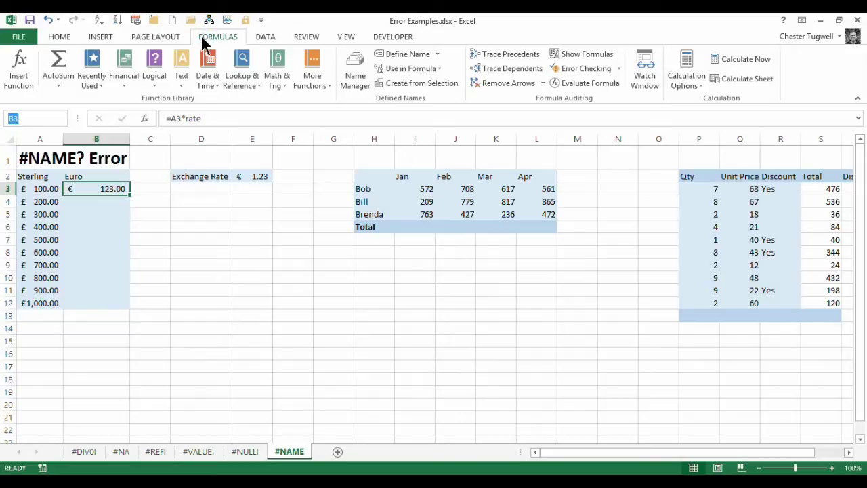
click(360, 79)
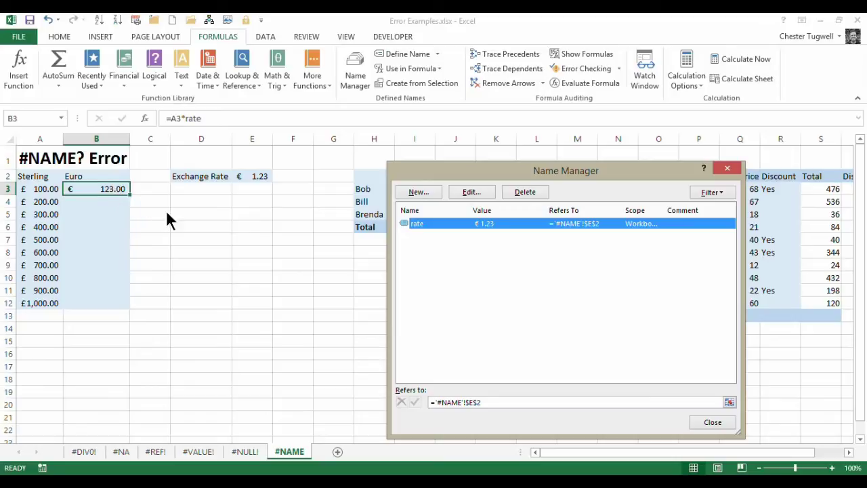
click(528, 192)
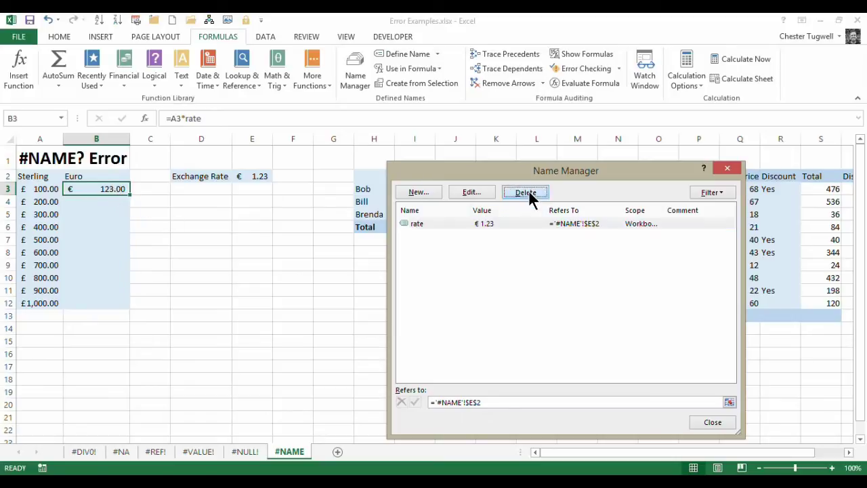
click(415, 281)
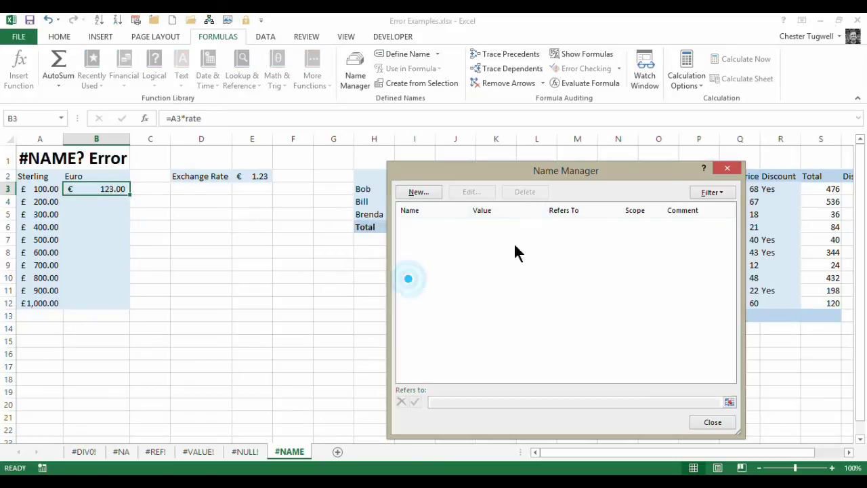
click(724, 170)
click(247, 237)
click(78, 188)
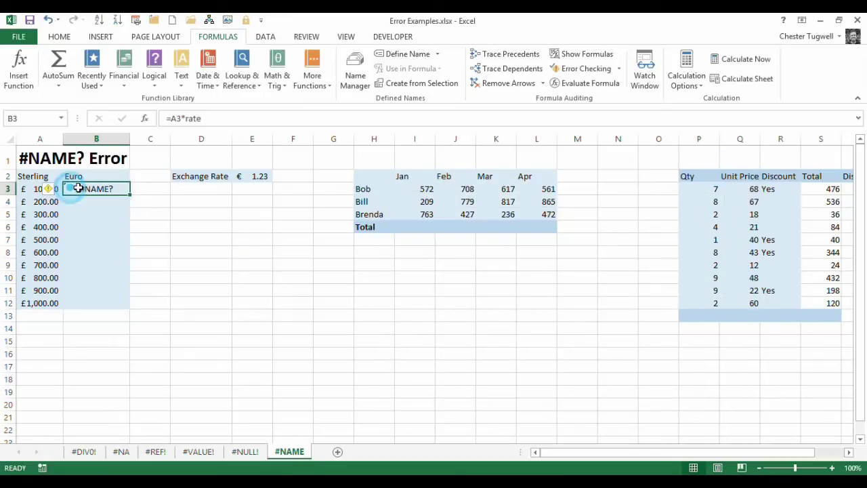
Clear B3 and name cell E2 'rate' in the Name Box
key(Delete)
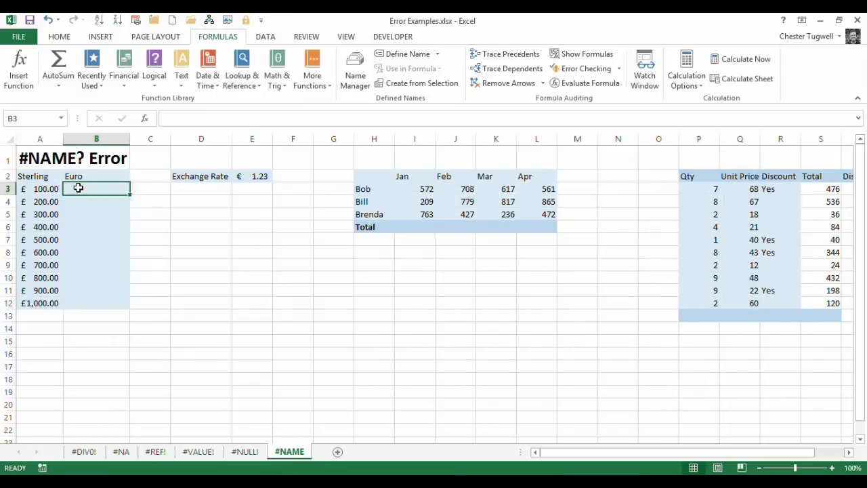
click(241, 176)
click(26, 116)
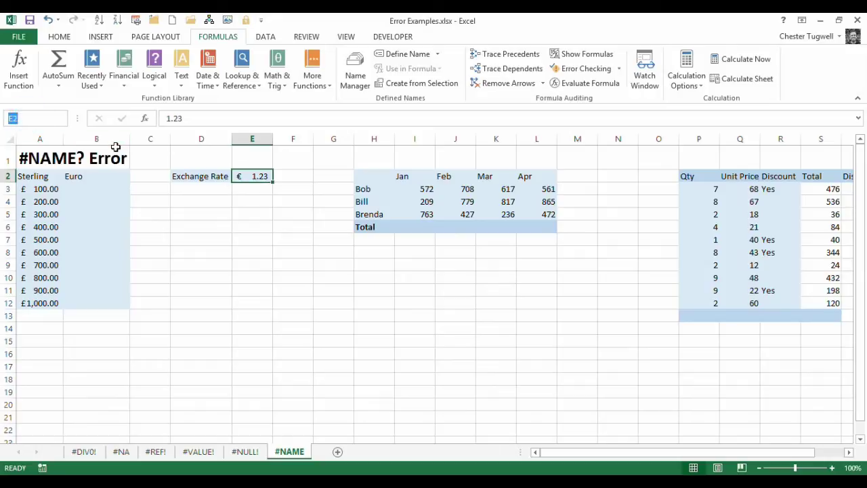
text(rate)
key(Return)
click(217, 242)
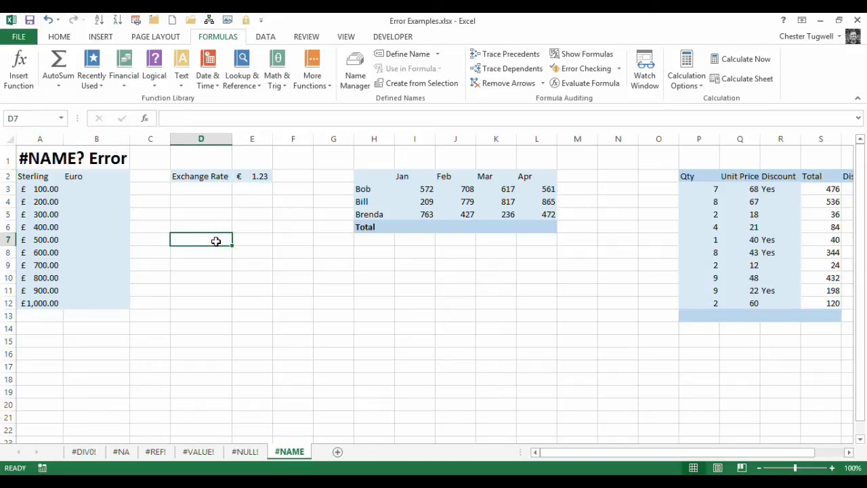
click(63, 119)
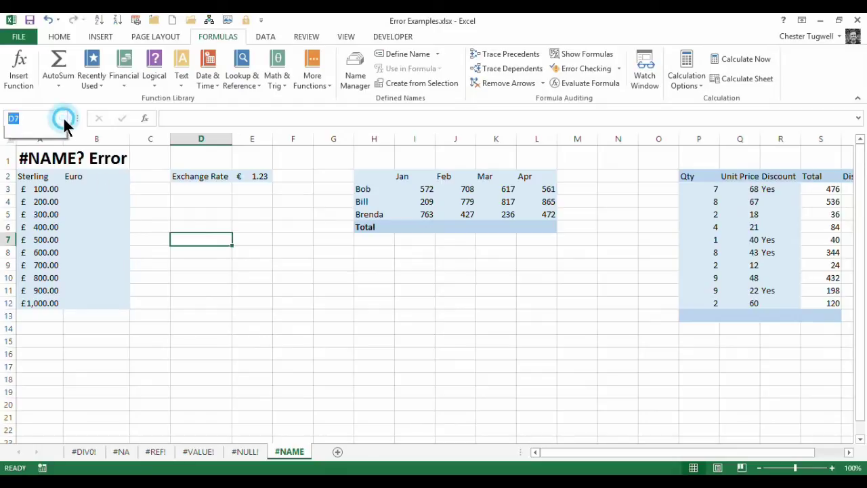
Type =A3*rate into B3, then clear it after it still shows #NAME?
click(92, 189)
text(=)
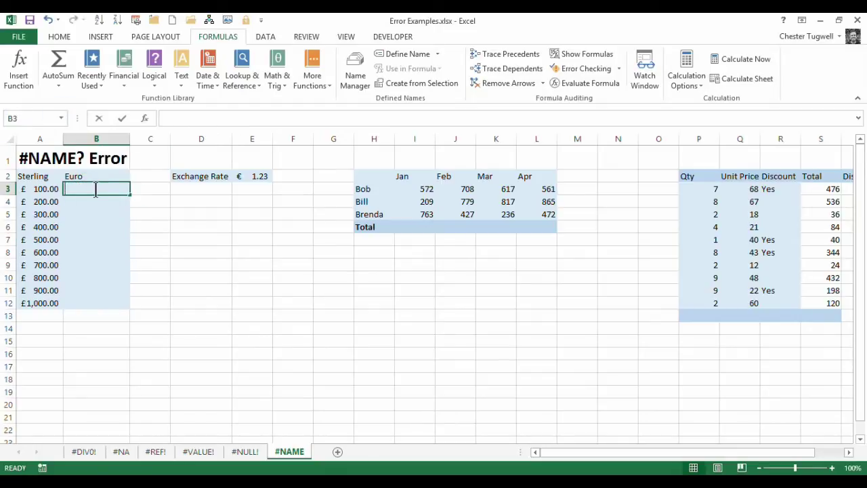
click(54, 189)
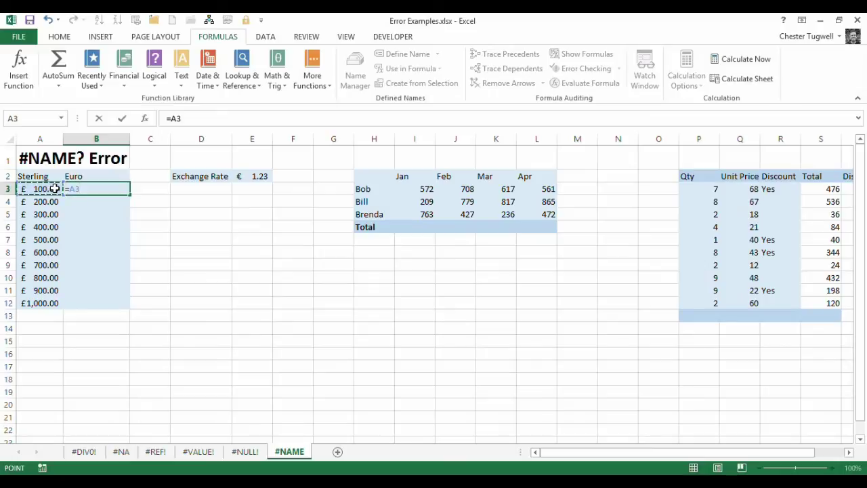
text(*rate)
key(Return)
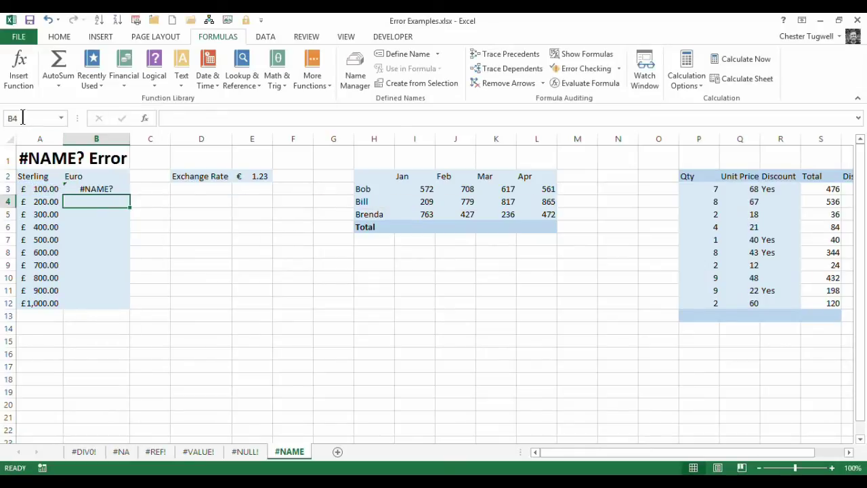
click(82, 189)
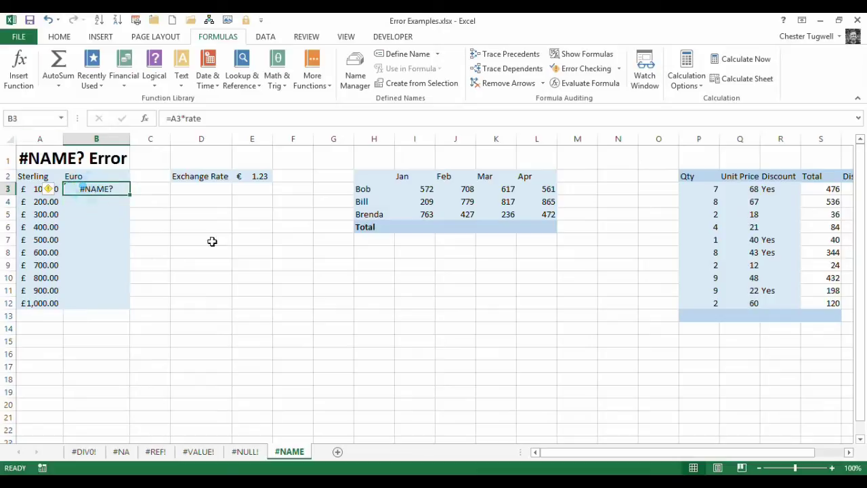
key(Delete)
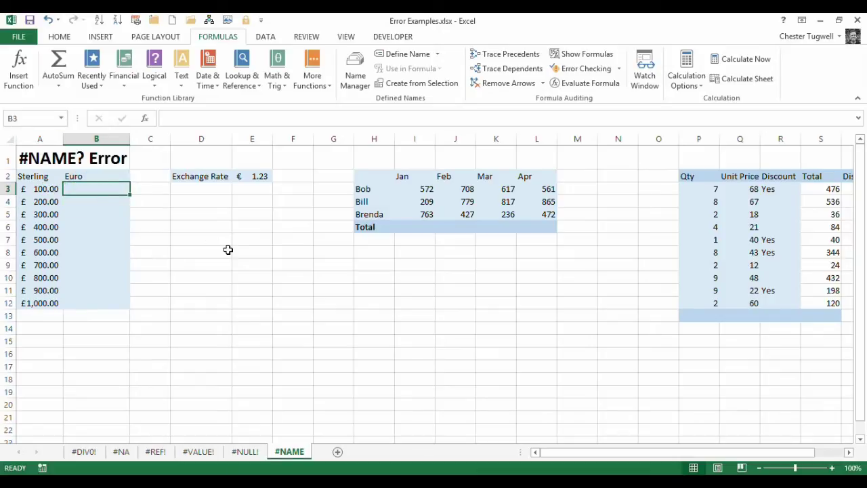
Define the name 'rate' for E2 again in the Name Box
click(252, 176)
click(39, 120)
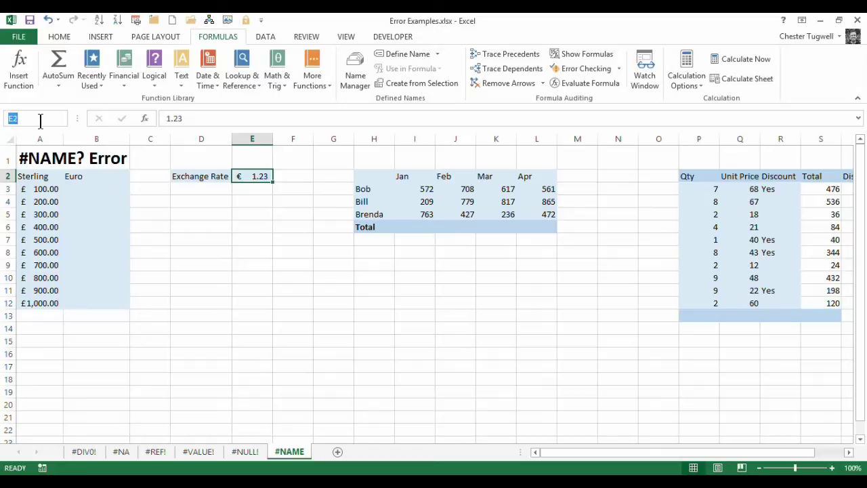
text(rate)
key(Return)
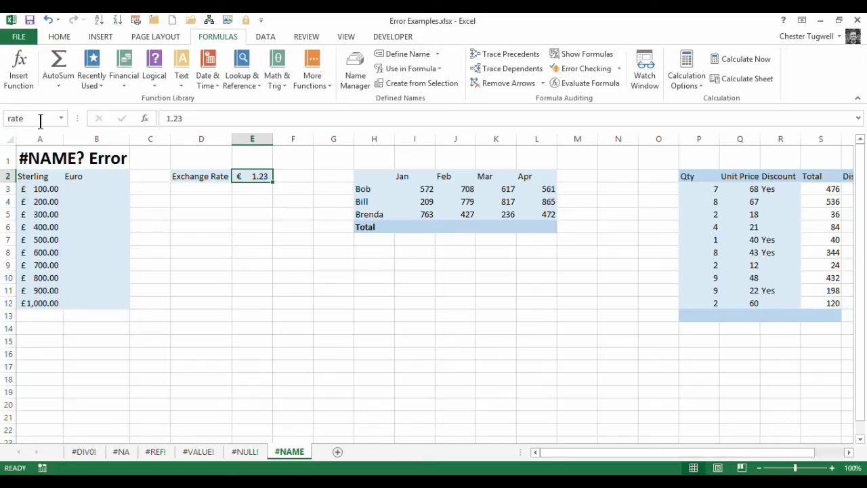
Build =A3*rate in B3 by inserting rate from the F3 Paste Name list, giving € 123.00
click(100, 189)
text(=)
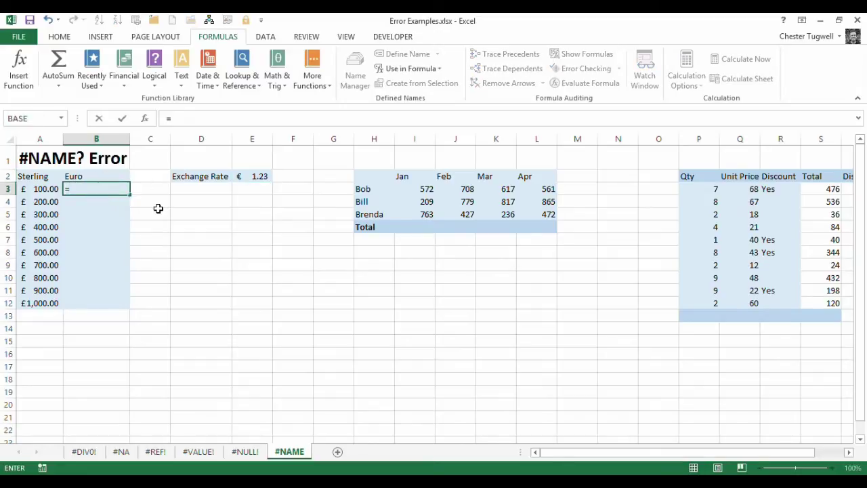
click(44, 189)
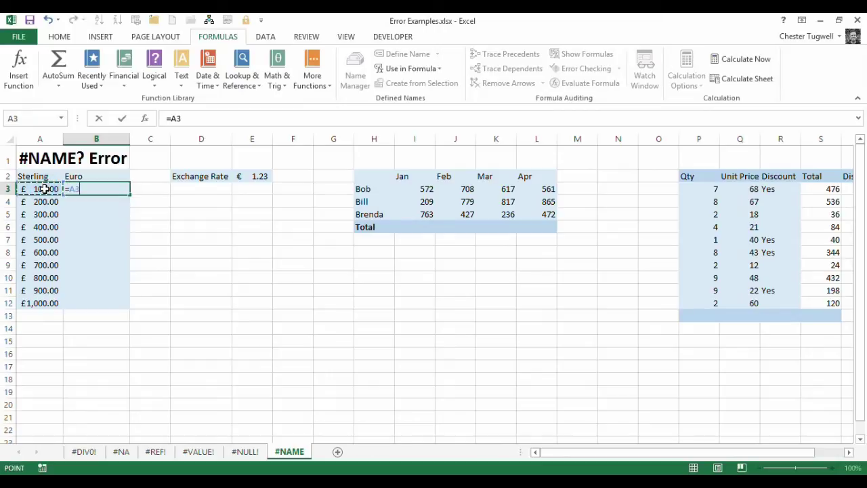
text(*)
key(F3)
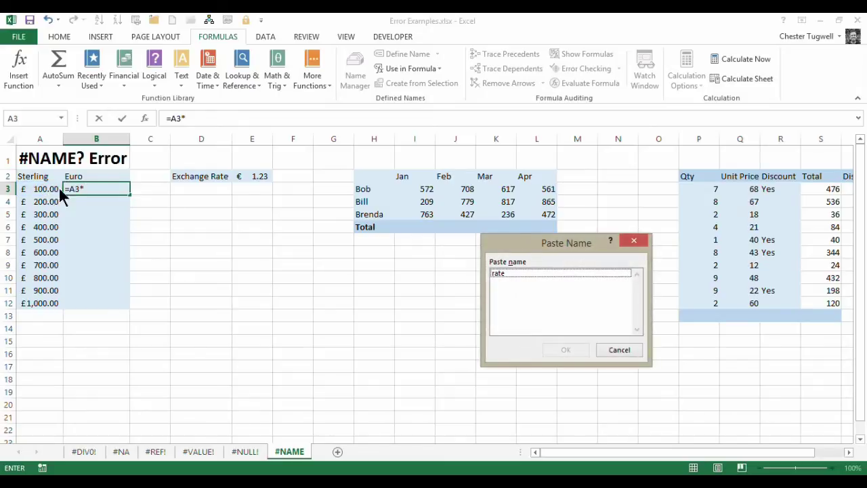
drag(533, 245, 266, 207)
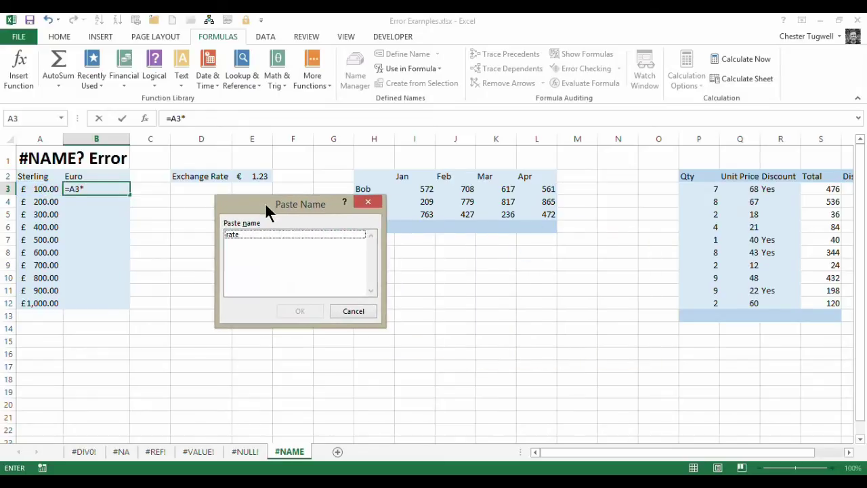
click(239, 234)
click(299, 312)
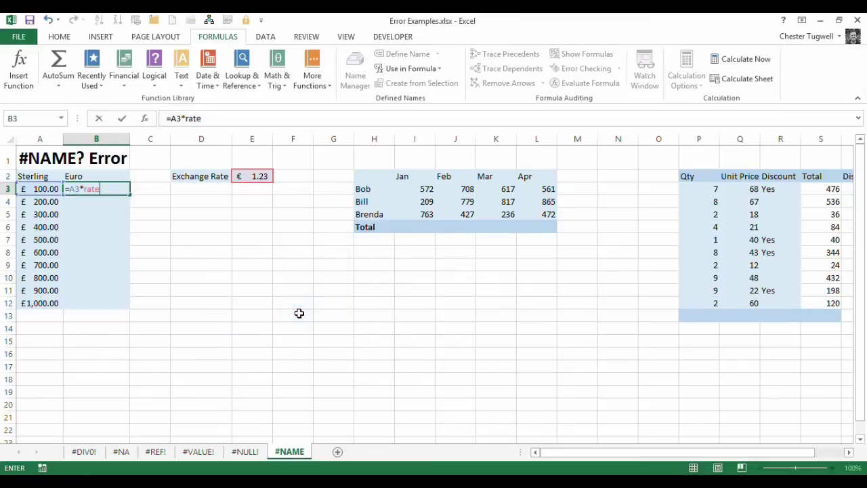
key(Return)
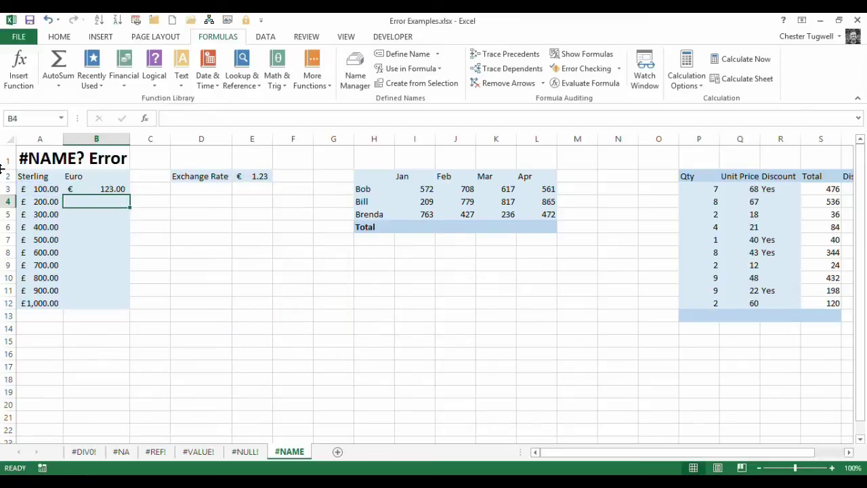
Fill B3's =A3*rate down to B12, converting up to € 1,230.00, and check the copies
click(119, 186)
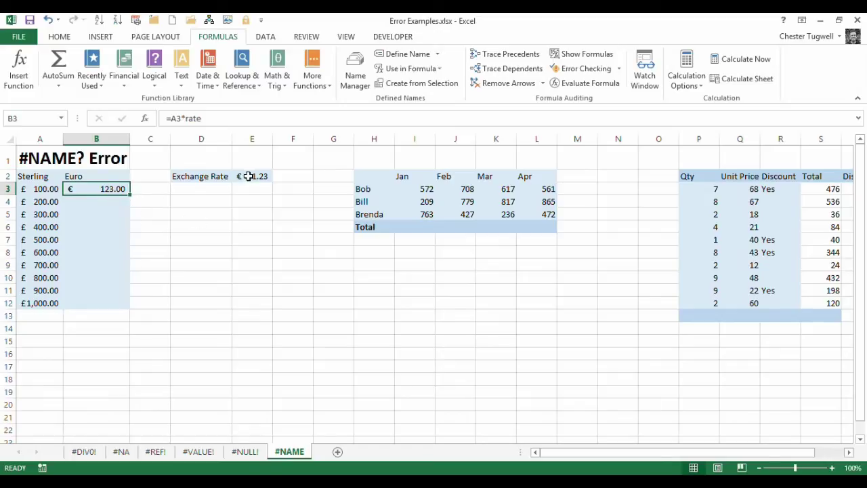
double_click(130, 196)
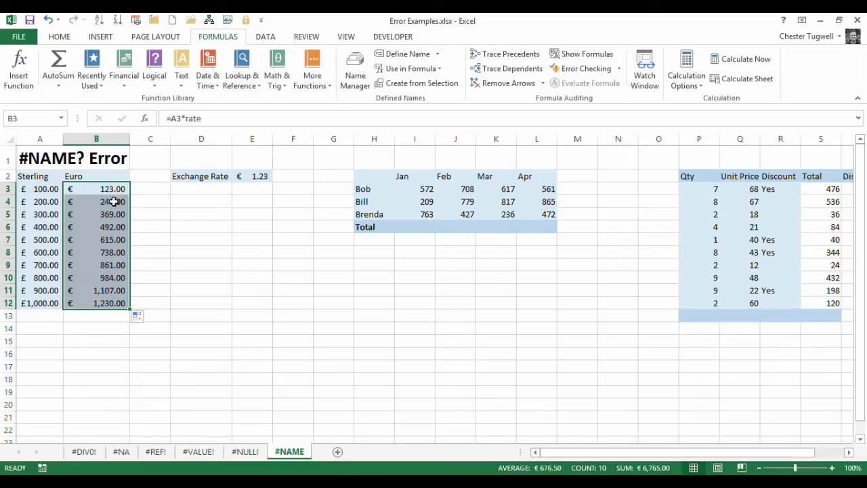
click(110, 198)
click(112, 189)
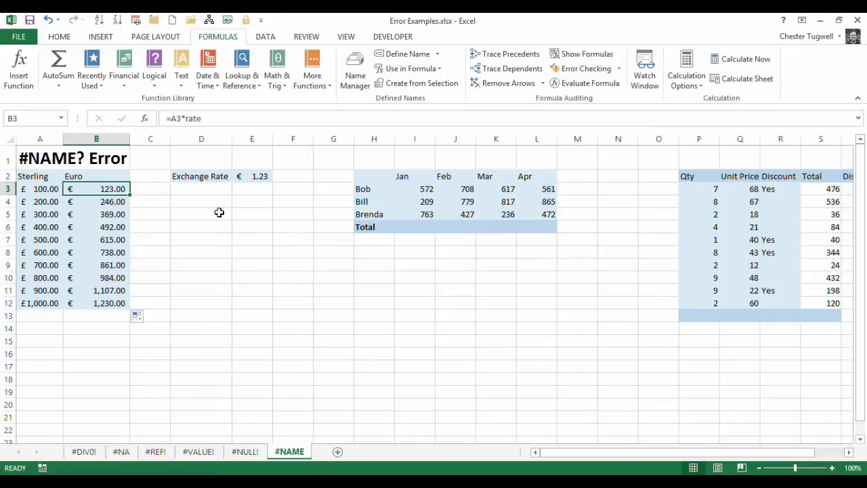
Enter a bare =sum in the Jan total I6, then clear its #NAME? result
click(412, 227)
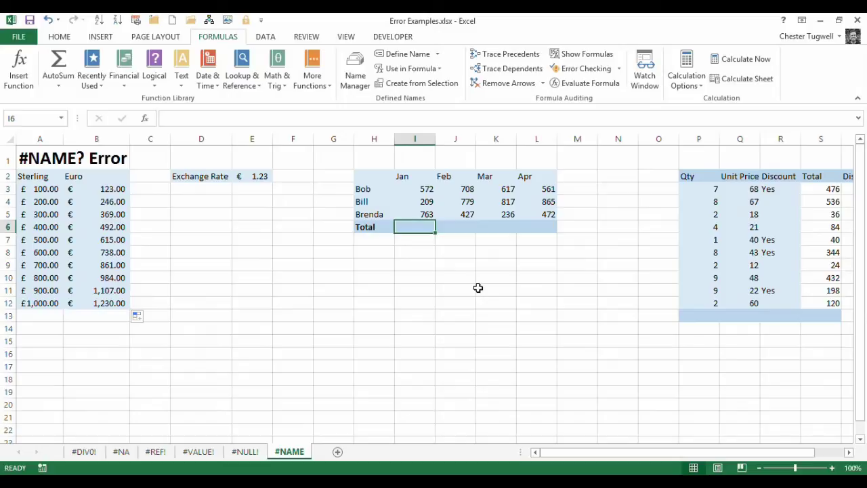
text(=sum)
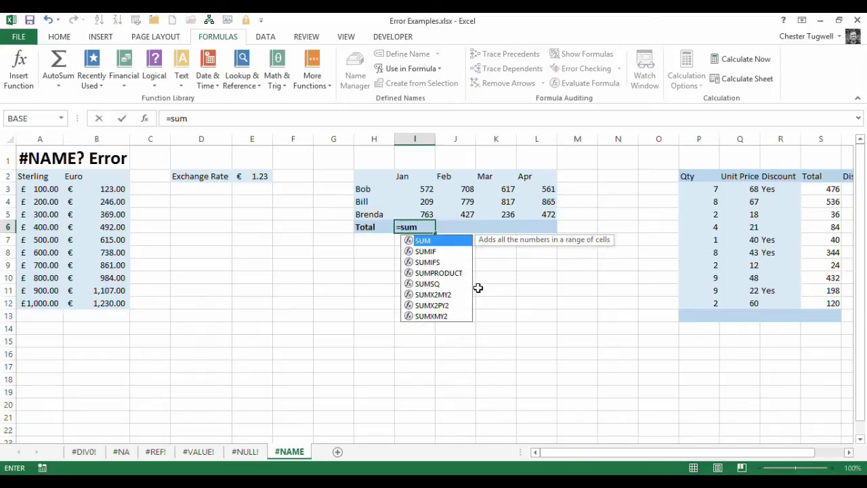
key(Return)
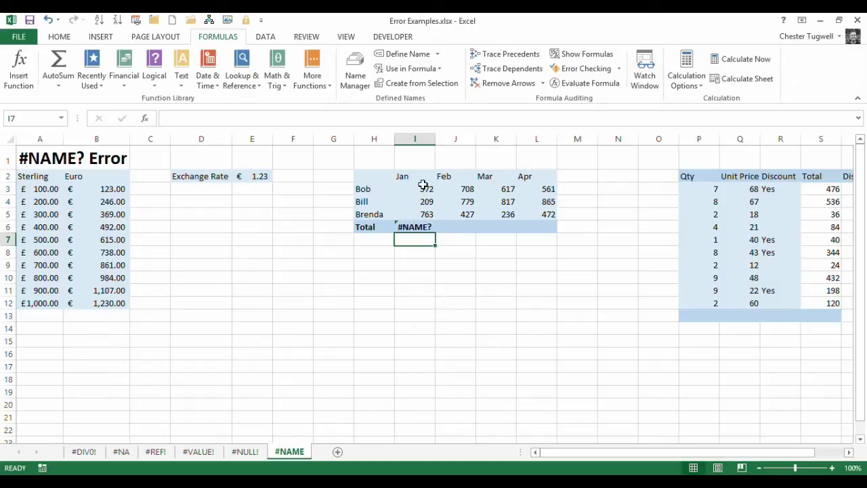
click(422, 227)
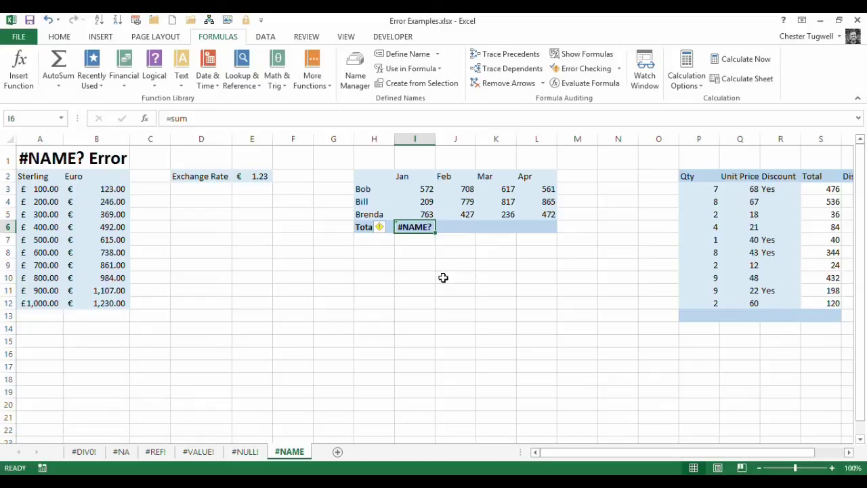
key(Delete)
Enter the misspelt =su(I3:I4) in I6 to show #NAME?
text(=su)
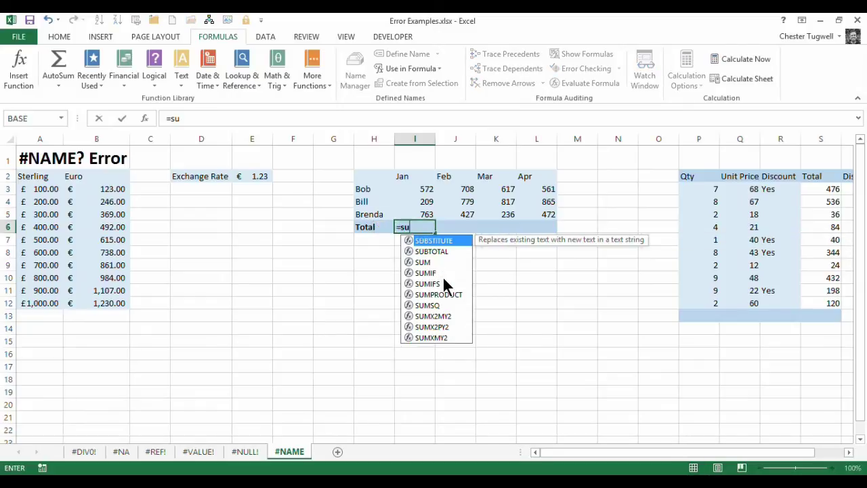
text(()
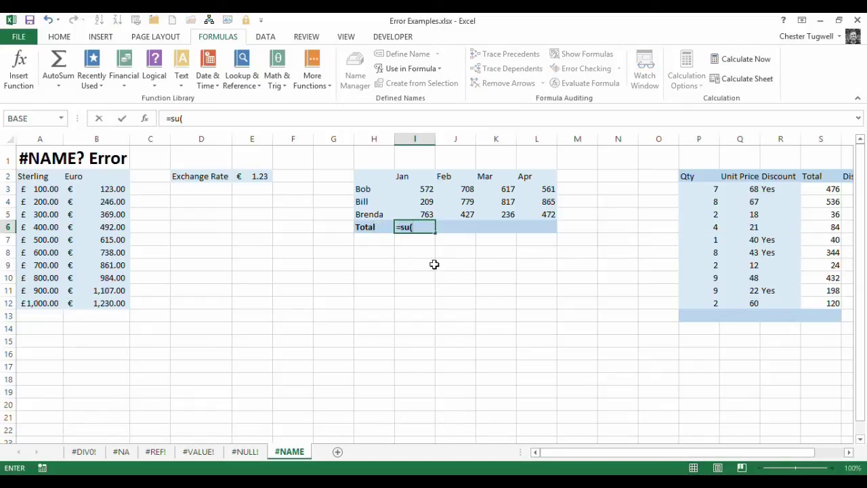
drag(428, 182, 430, 204)
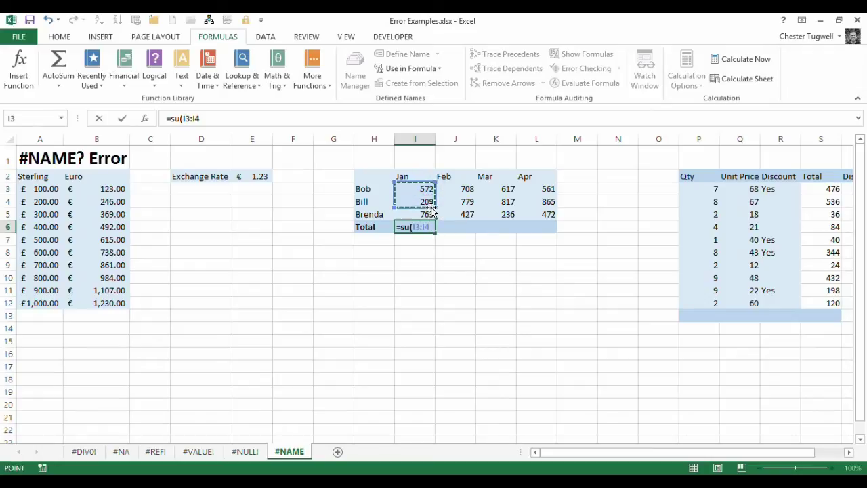
text())
key(Return)
Retype I6 as =sum(i2i4), leaving out the range colon
click(410, 226)
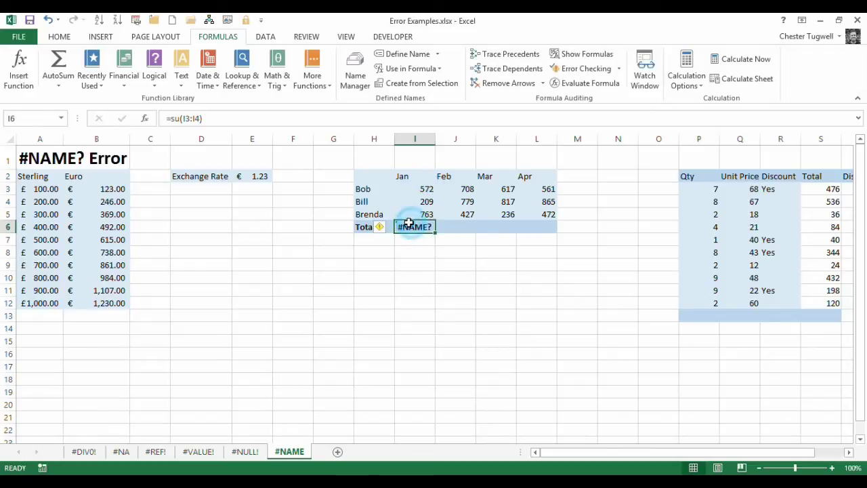
text(=sum()
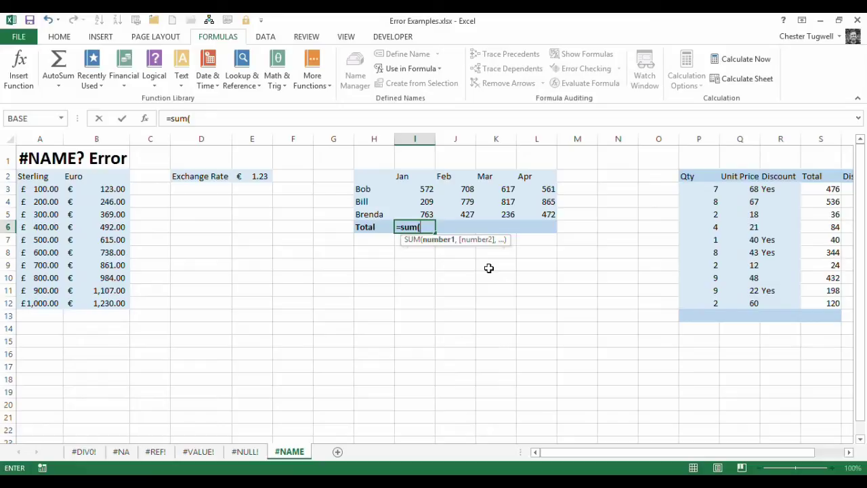
text(i2)
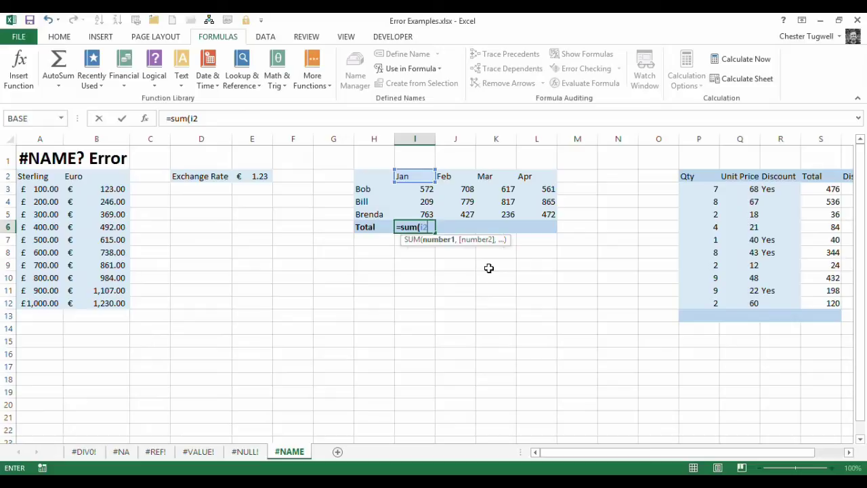
text(i)
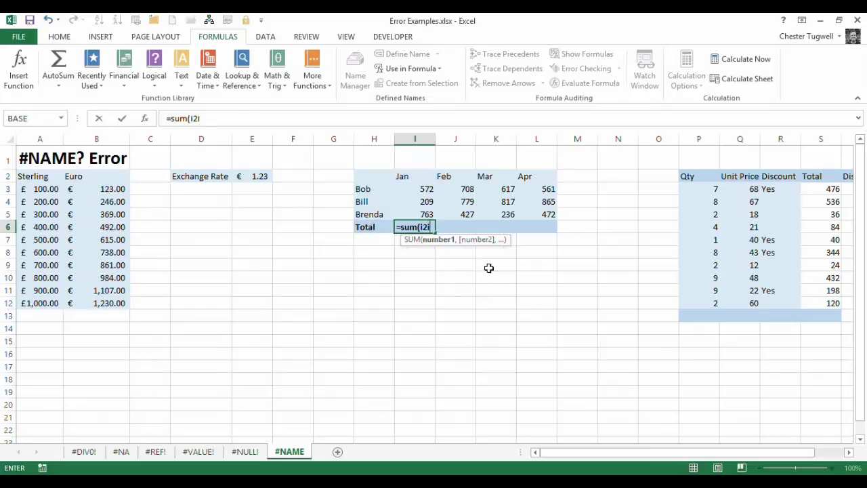
text(4))
Insert the missing colon so I6 reads =SUM(I2:I4) showing 781, then scroll to Discounted
key(Return)
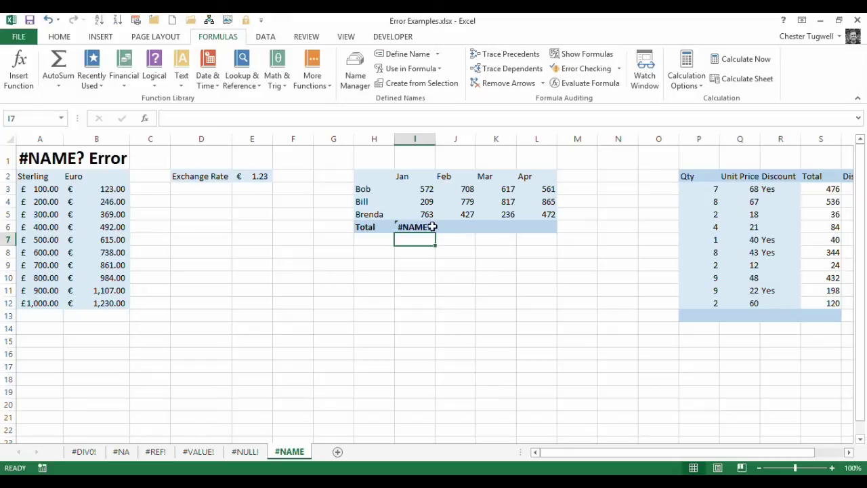
click(432, 226)
click(201, 119)
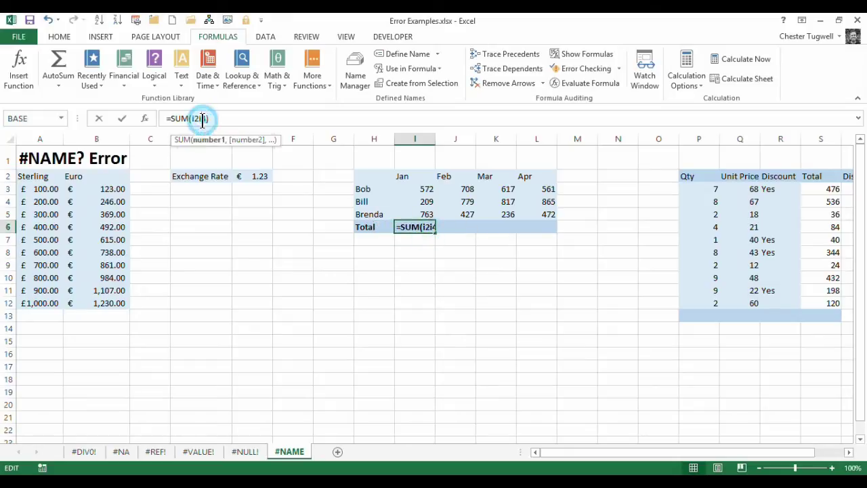
click(198, 119)
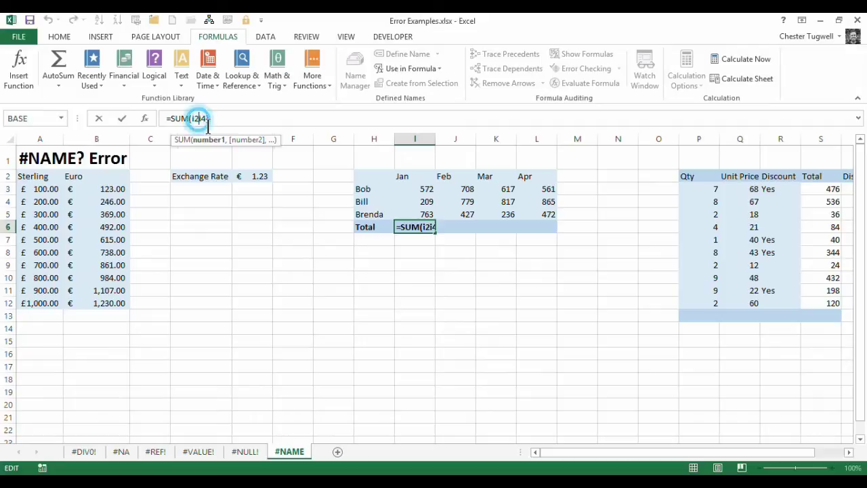
text(:)
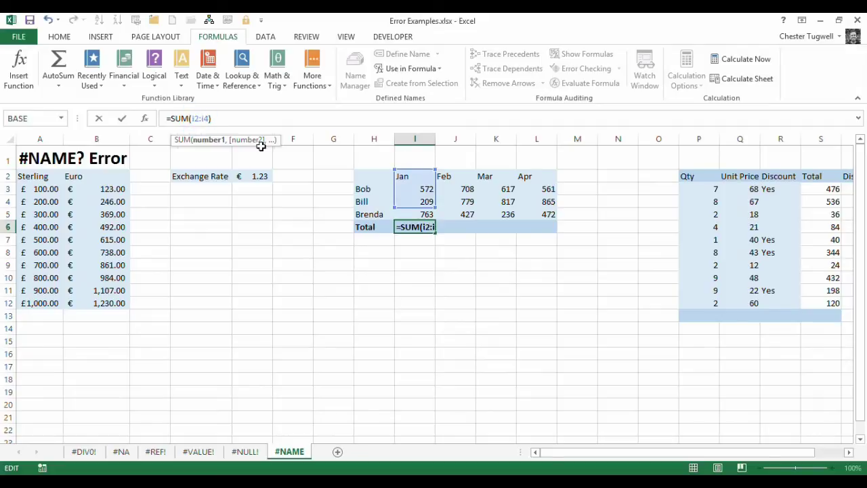
key(Return)
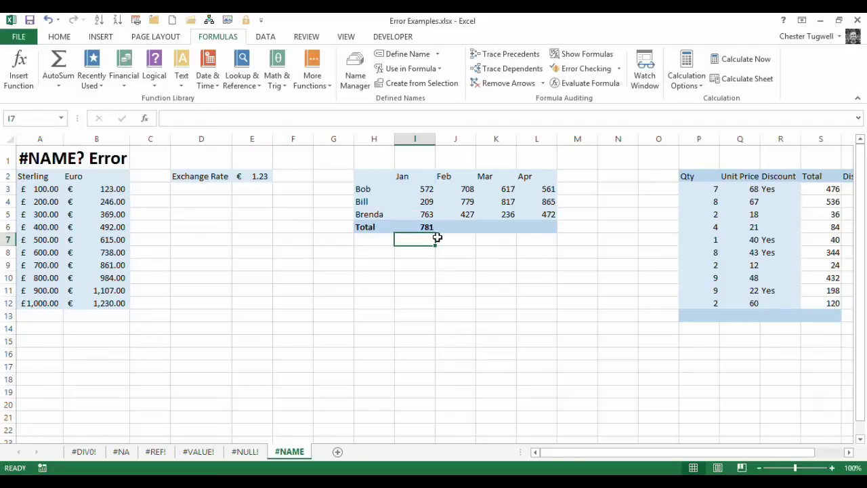
click(678, 450)
drag(721, 453, 809, 456)
Enter =IF(R3="Yes",S3*80%,S3) in T3, giving 380.8 from the 476 total
click(744, 190)
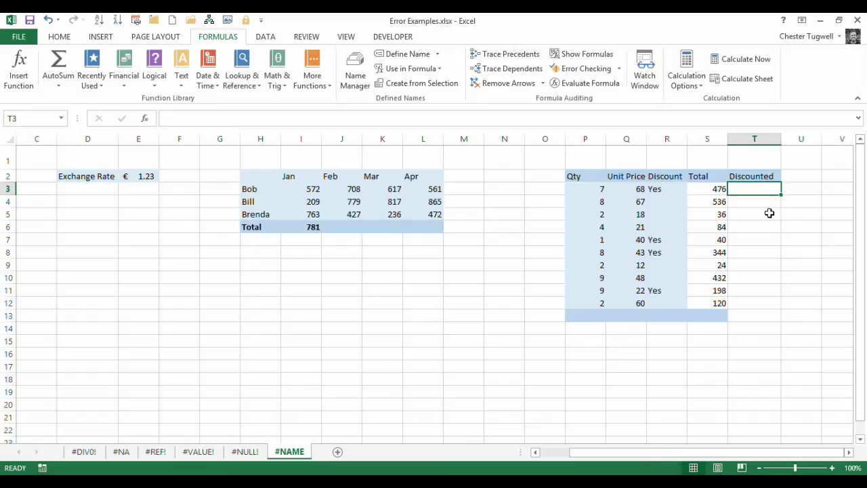
text(=)
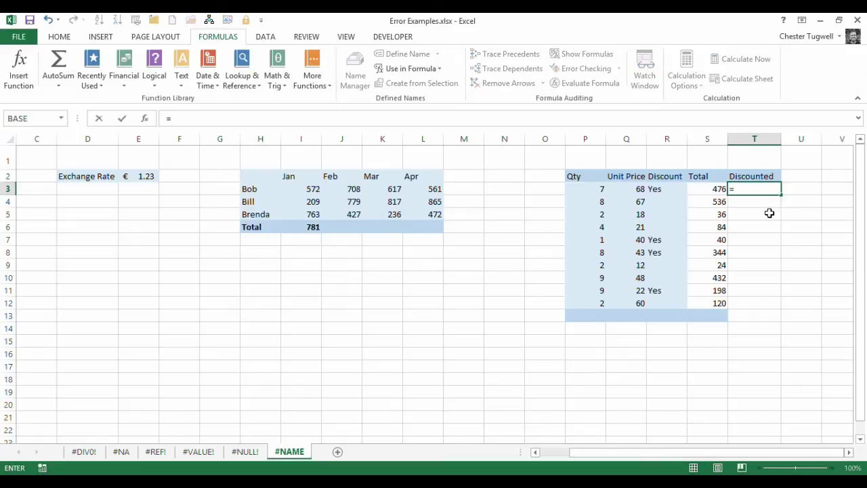
text(if()
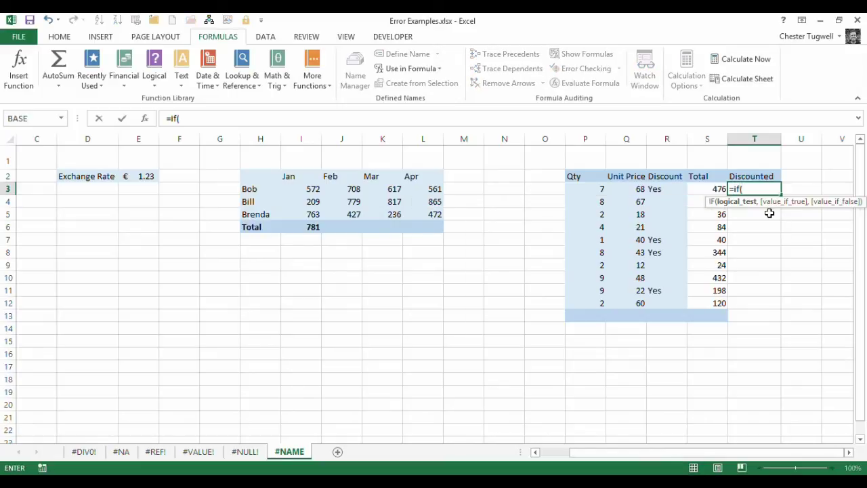
click(666, 187)
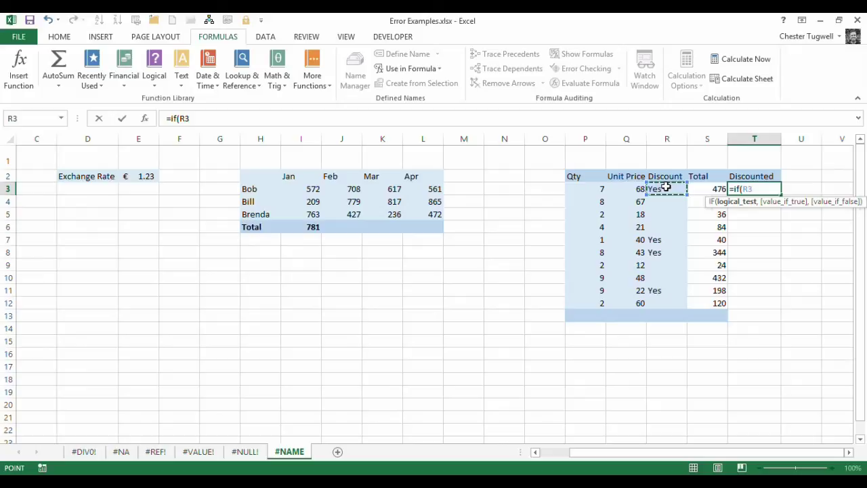
text(="Yes)
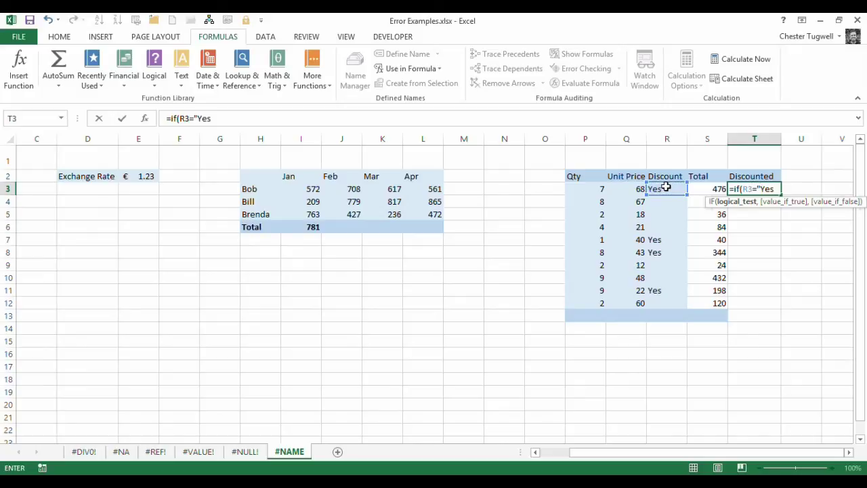
text(")
text(,)
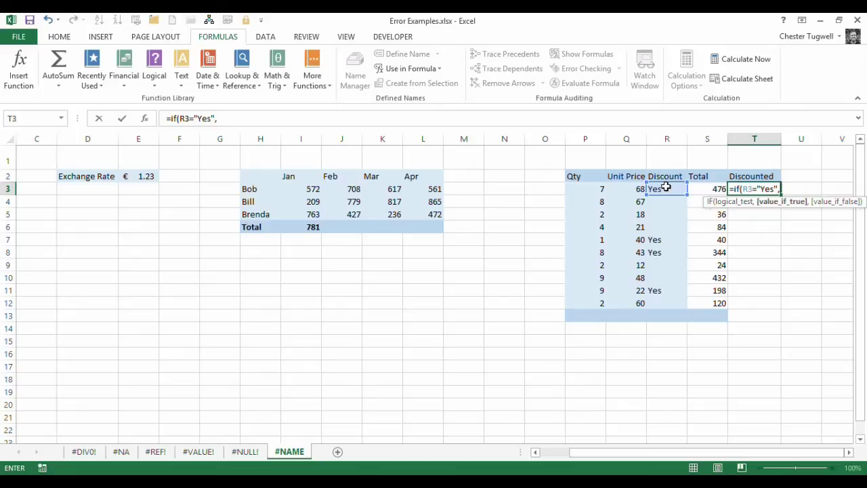
scroll(732, 167, down, 1)
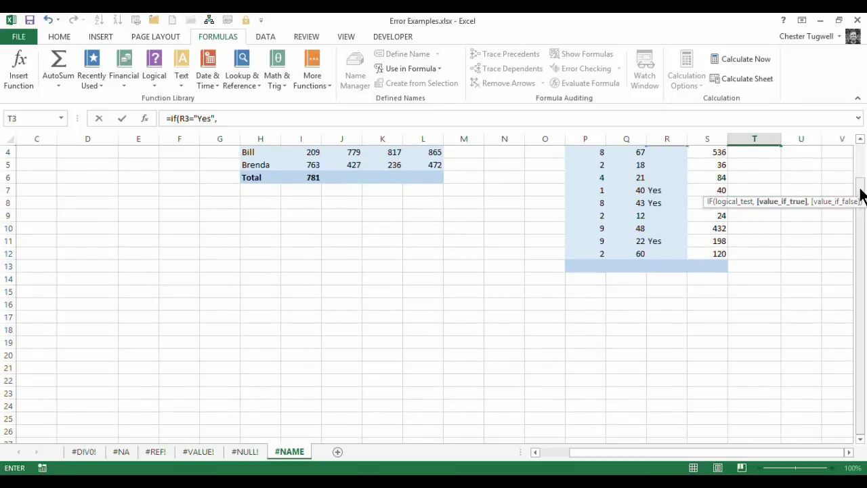
drag(857, 196, 859, 162)
click(702, 190)
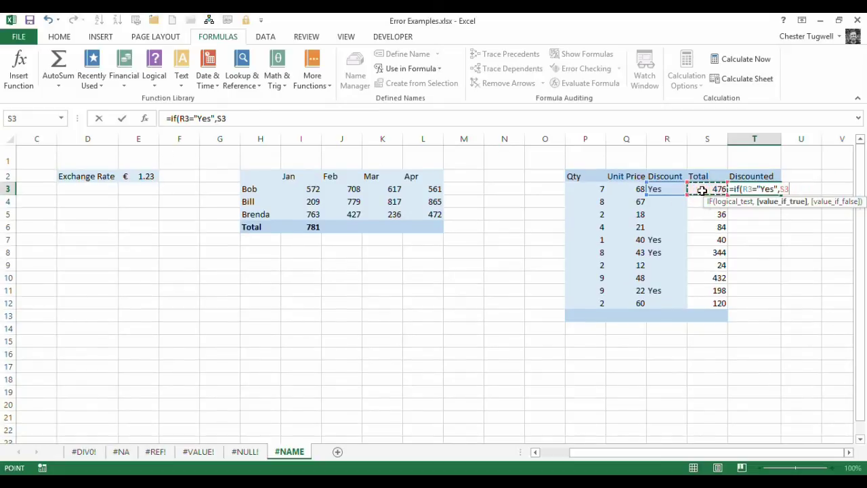
text(*80)
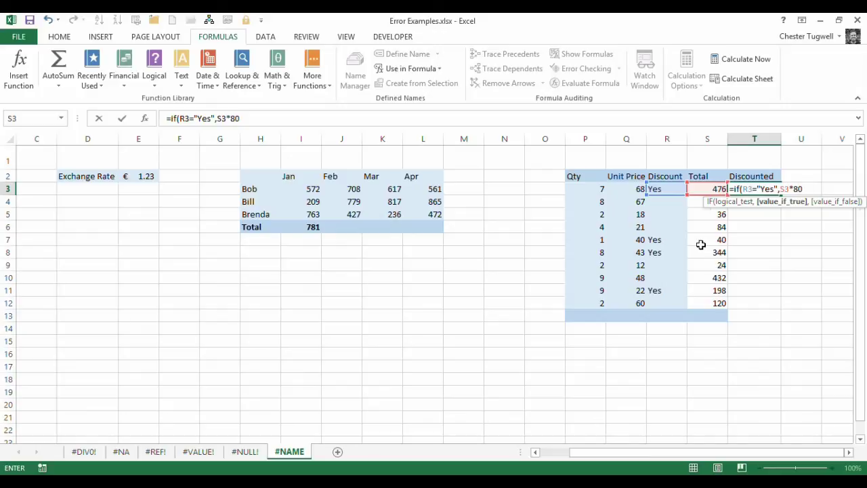
text(%,)
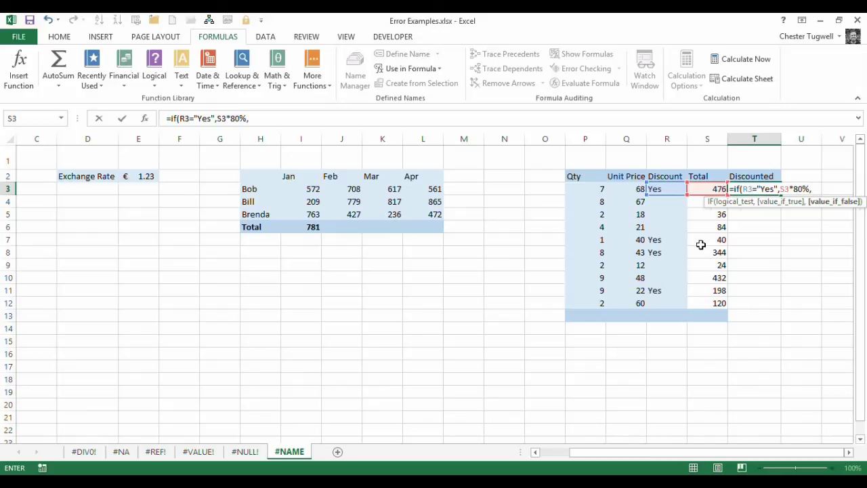
click(717, 188)
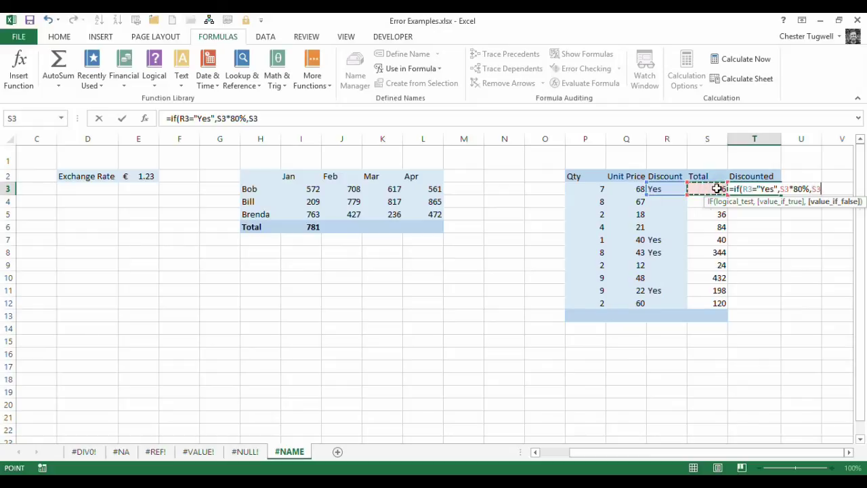
text())
key(Return)
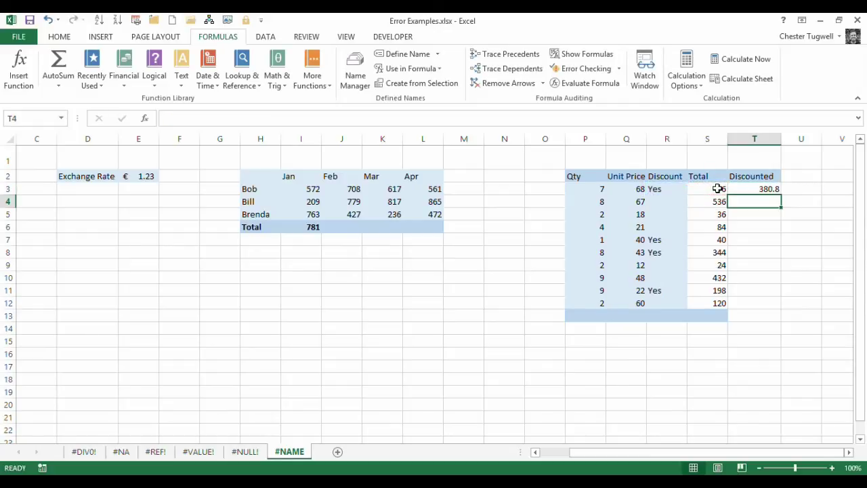
Remove the closing quote after Yes in T3's IF formula so it shows #NAME?
click(754, 188)
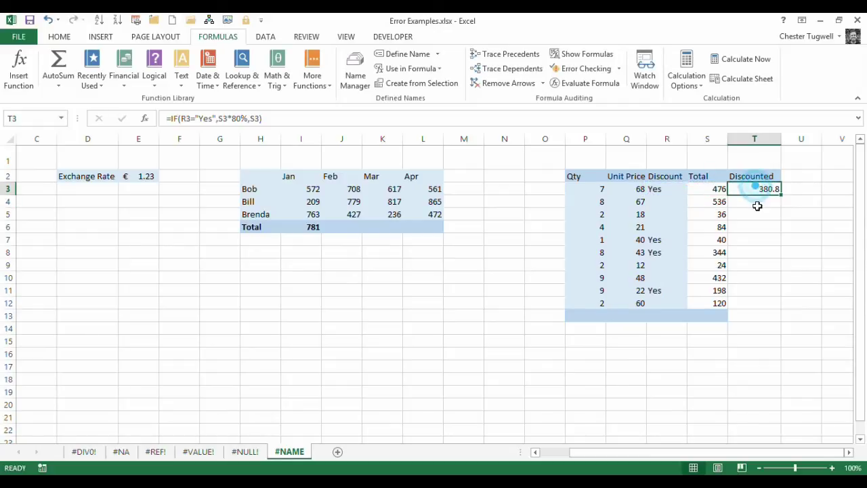
click(216, 118)
key(BackSpace)
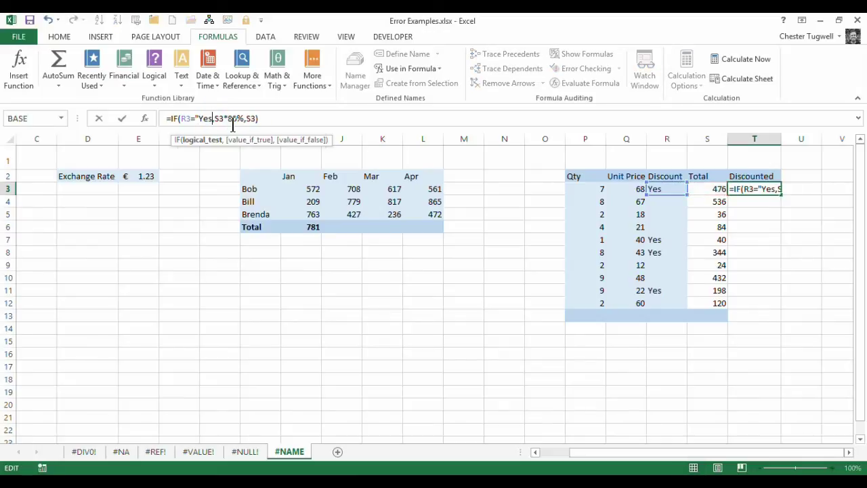
click(198, 118)
key(Return)
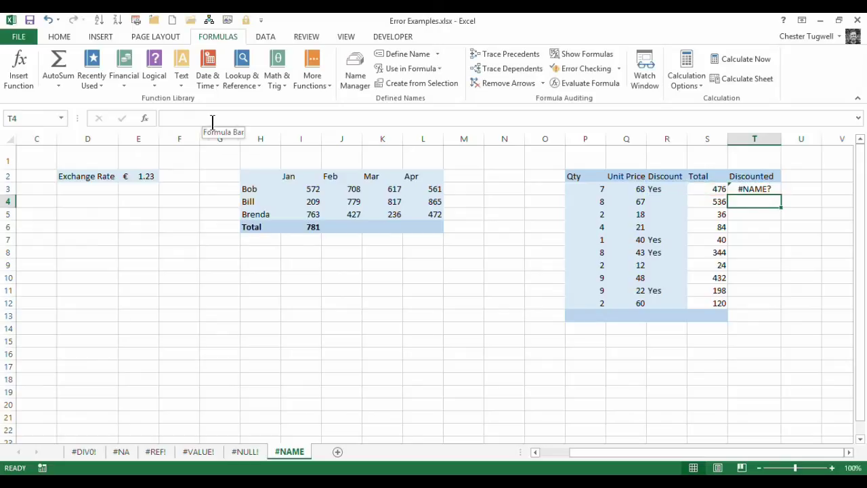